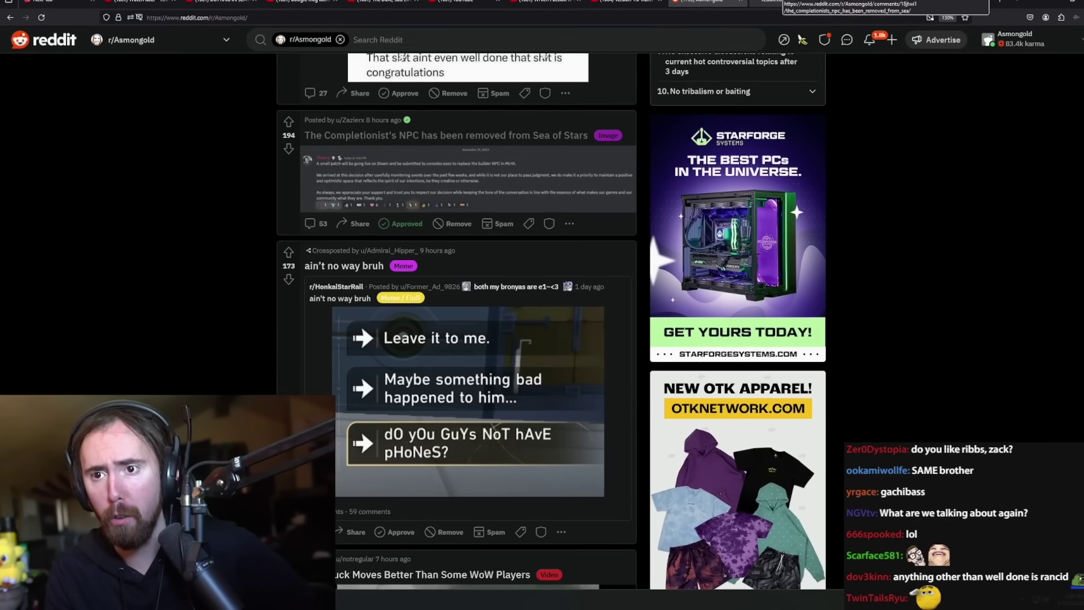
Step: Open the Completionist NPC post, read its full-size Mirth patch announcement, then close it
left_click(780, 5)
left_click(776, 7)
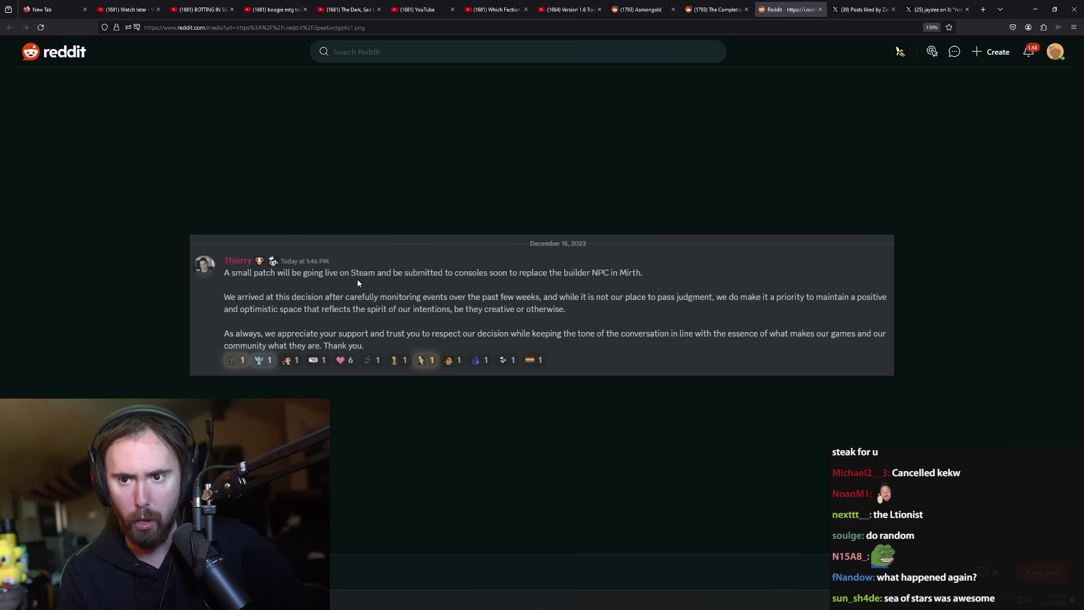
left_click(820, 9)
scroll(305, 239, "down", 10)
scroll(305, 240, "down", 5)
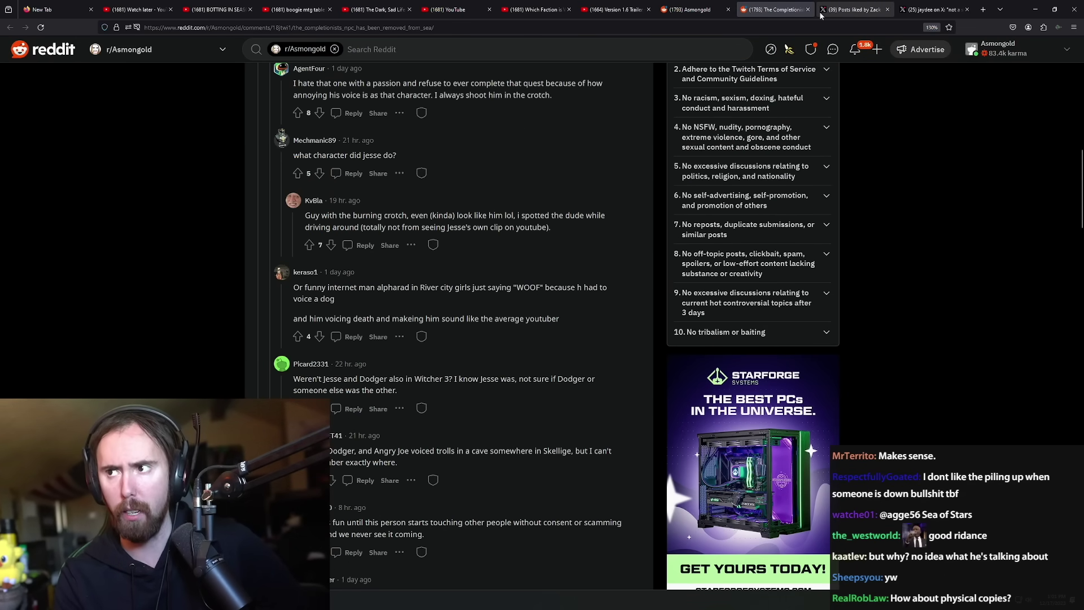
Step: From the X liked-posts feed, enlarge Solace and Dread's post images and view the next one
left_click(864, 10)
scroll(257, 313, "up", 3)
scroll(255, 313, "up", 3)
scroll(256, 313, "up", 3)
scroll(243, 315, "up", 2)
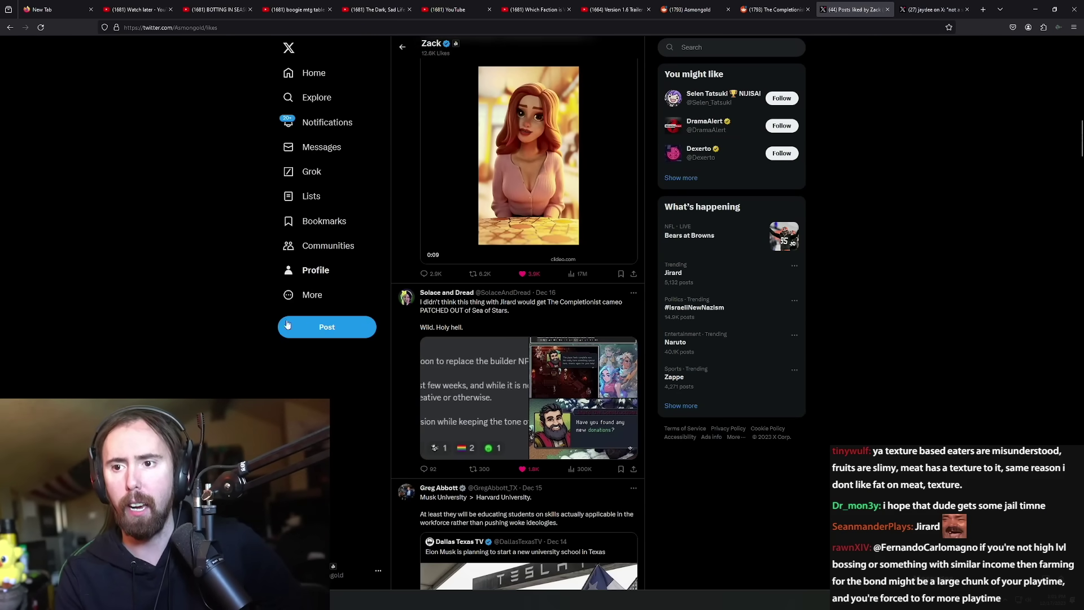
left_click(550, 386)
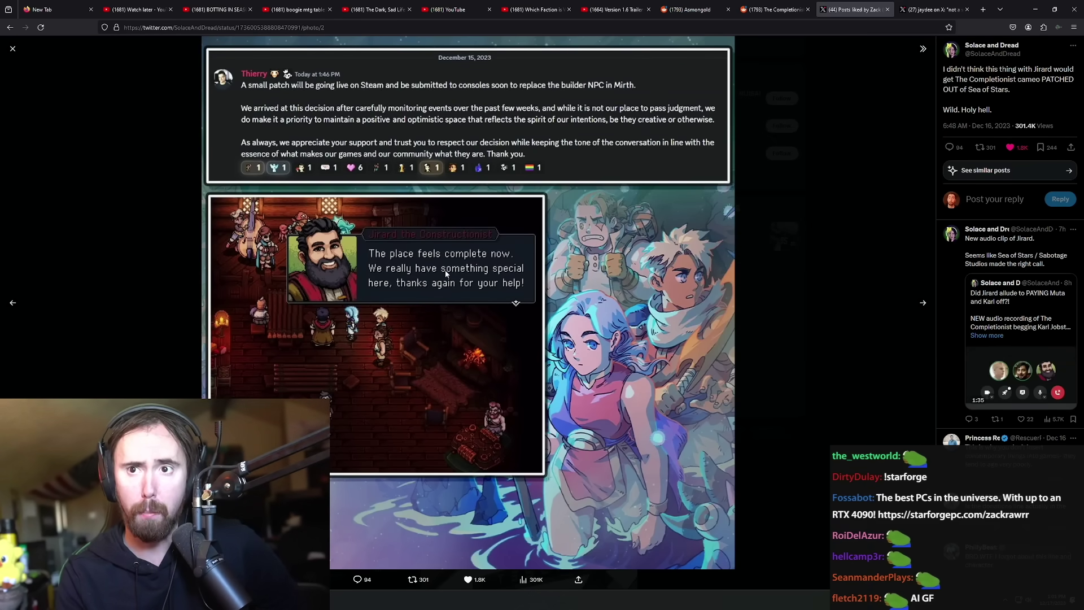
left_click(921, 302)
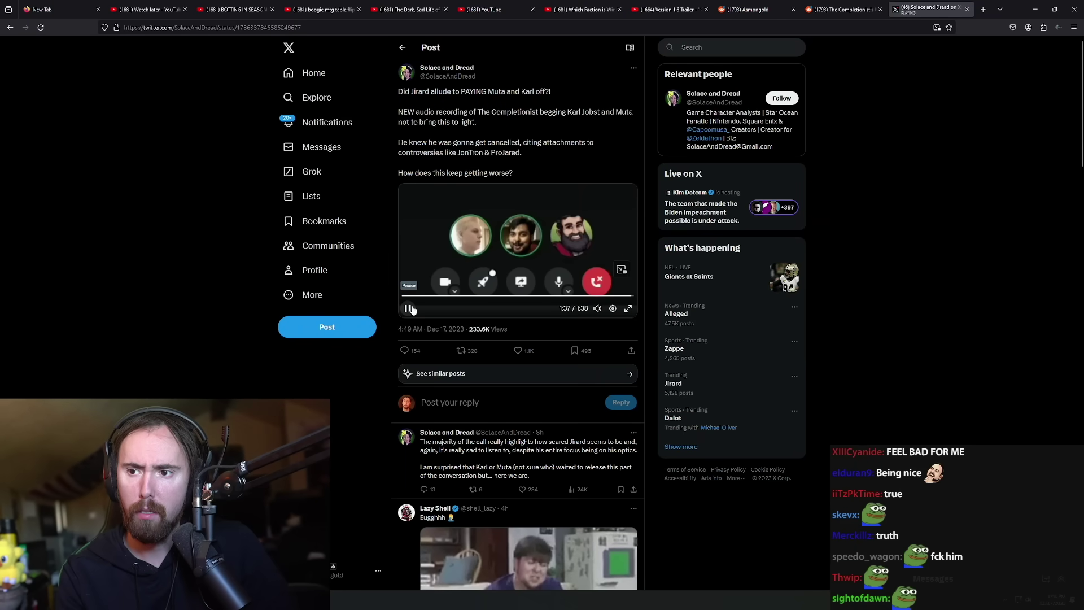
Step: Stop the audio, find VITO's call-clip post under the Jirard trend, and rewind it to 0:00
left_click(409, 309)
left_click(695, 383)
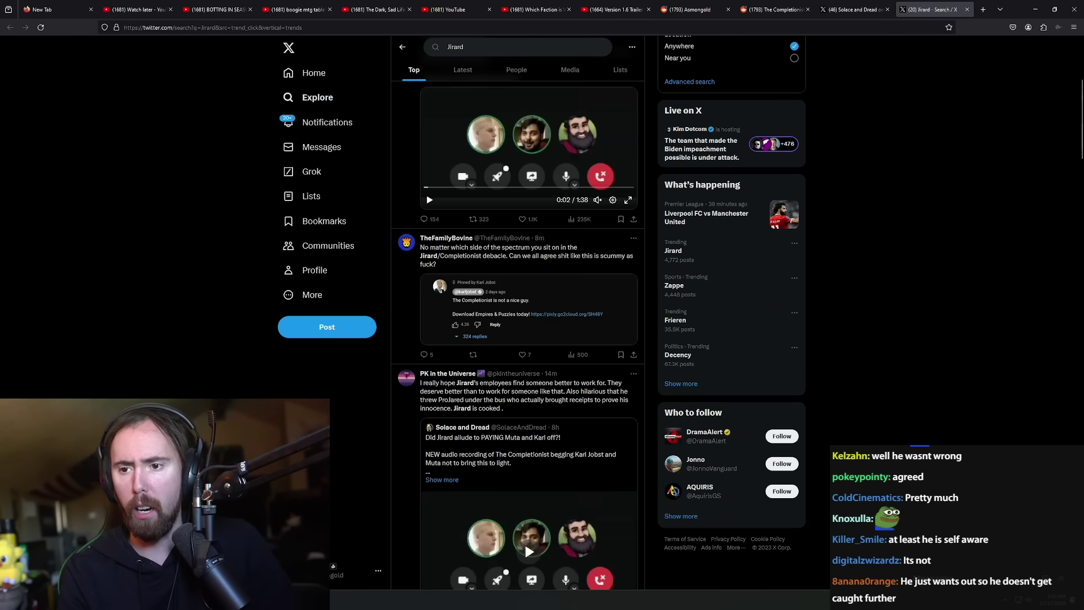
scroll(517, 339, "down", 1)
scroll(517, 339, "down", 1)
scroll(518, 338, "down", 2)
scroll(518, 339, "down", 1)
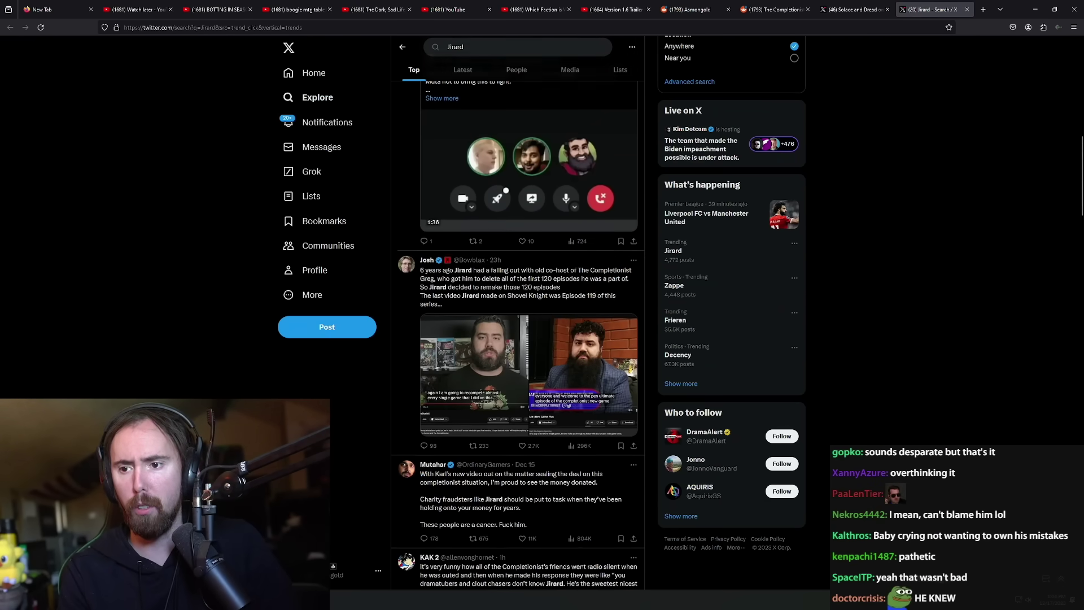
scroll(518, 339, "down", 3)
scroll(518, 339, "down", 3)
scroll(518, 340, "down", 1)
scroll(518, 339, "down", 2)
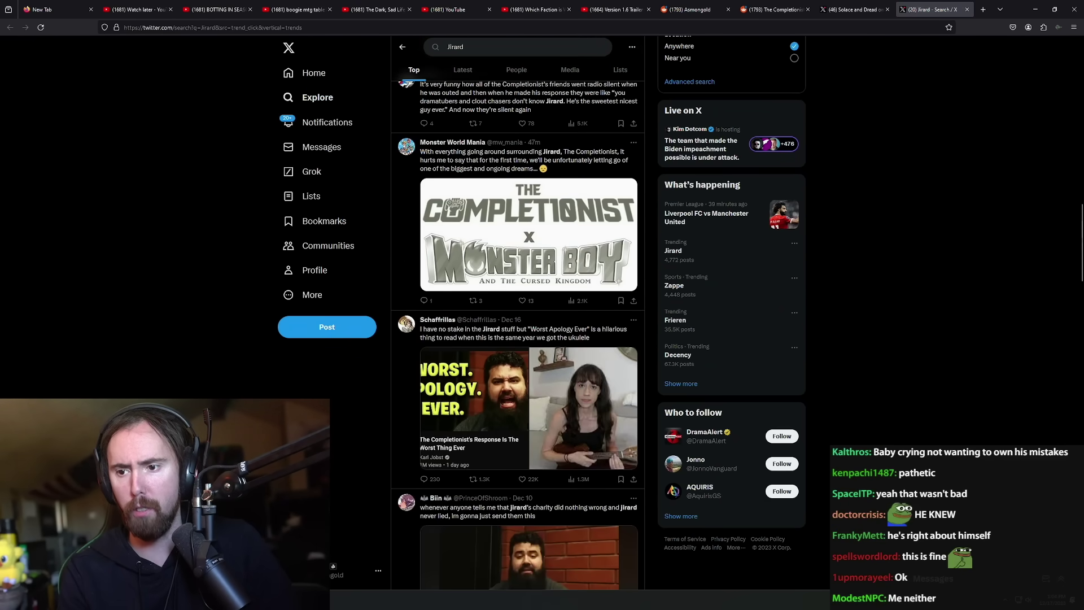
scroll(518, 339, "down", 2)
left_click(518, 551)
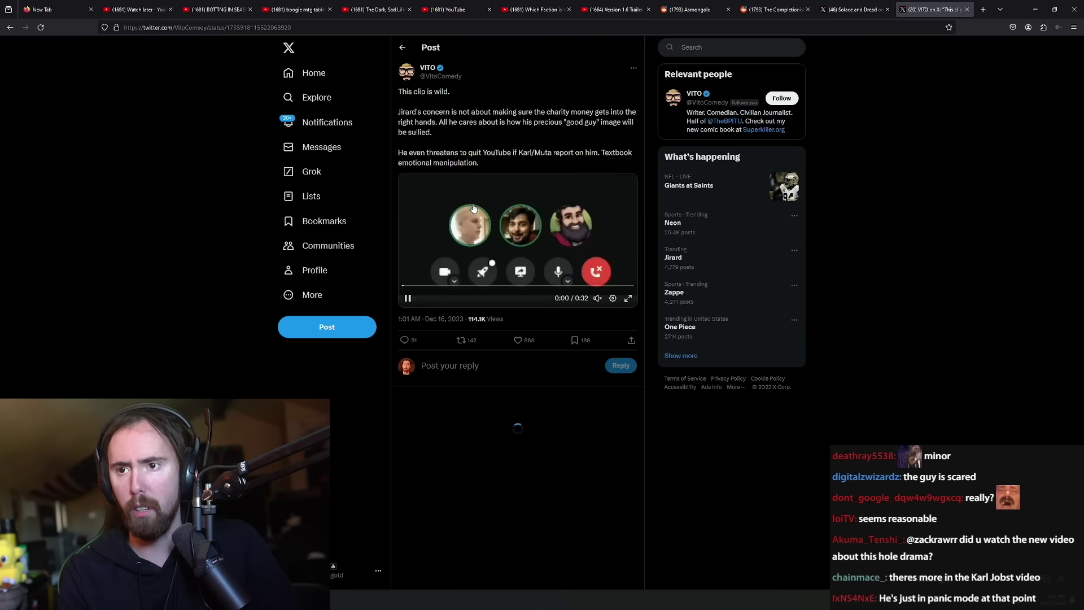
left_click_drag(405, 288, 400, 288)
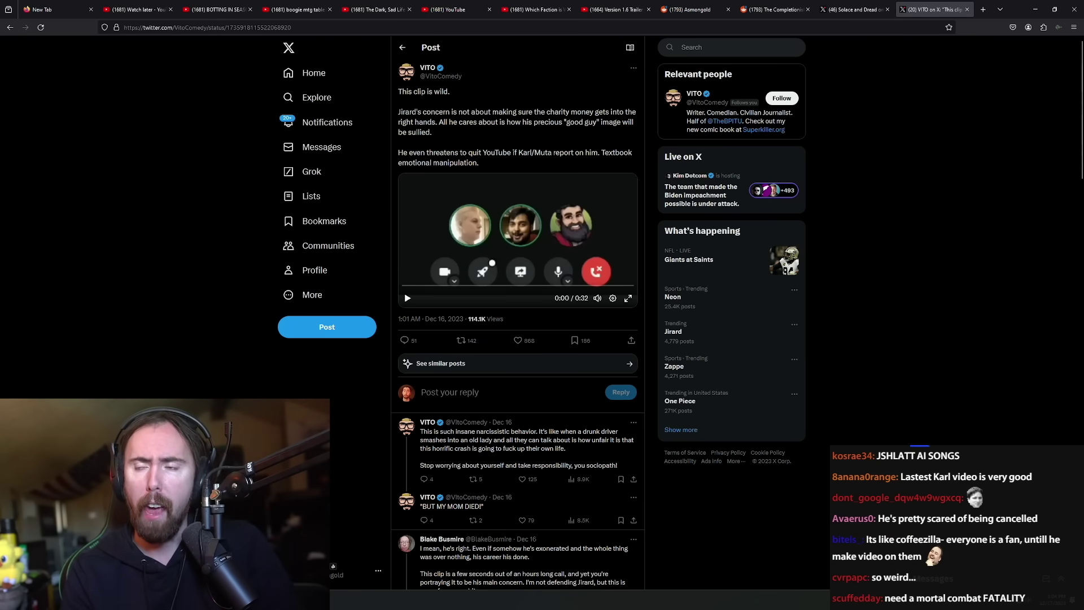
left_click(832, 8)
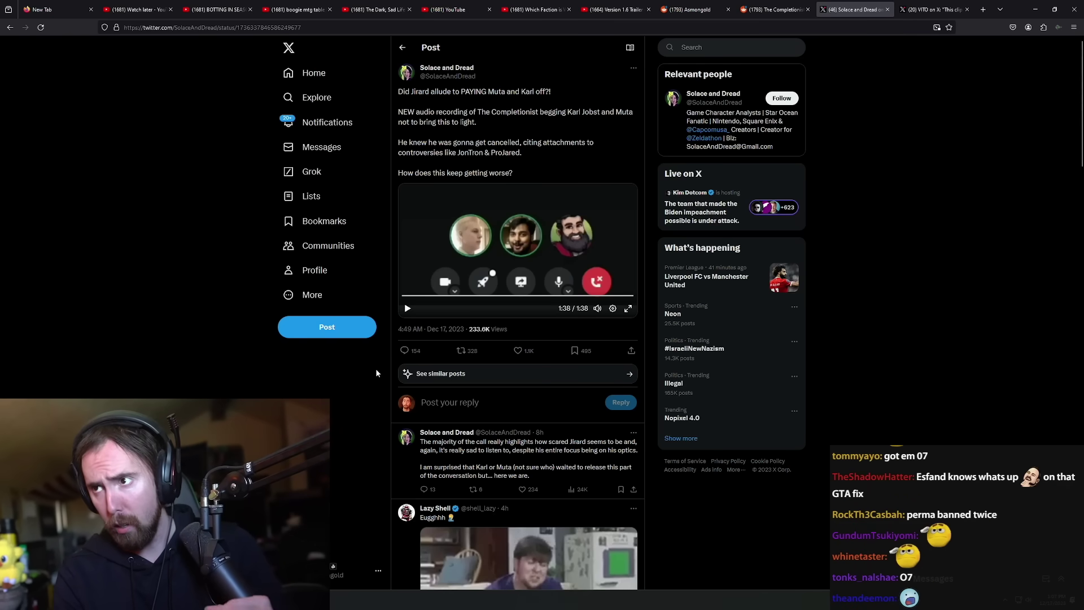
Step: After the leaked recording plays to 1:38, move on to VITO's post about Jirard's clip
left_click(929, 9)
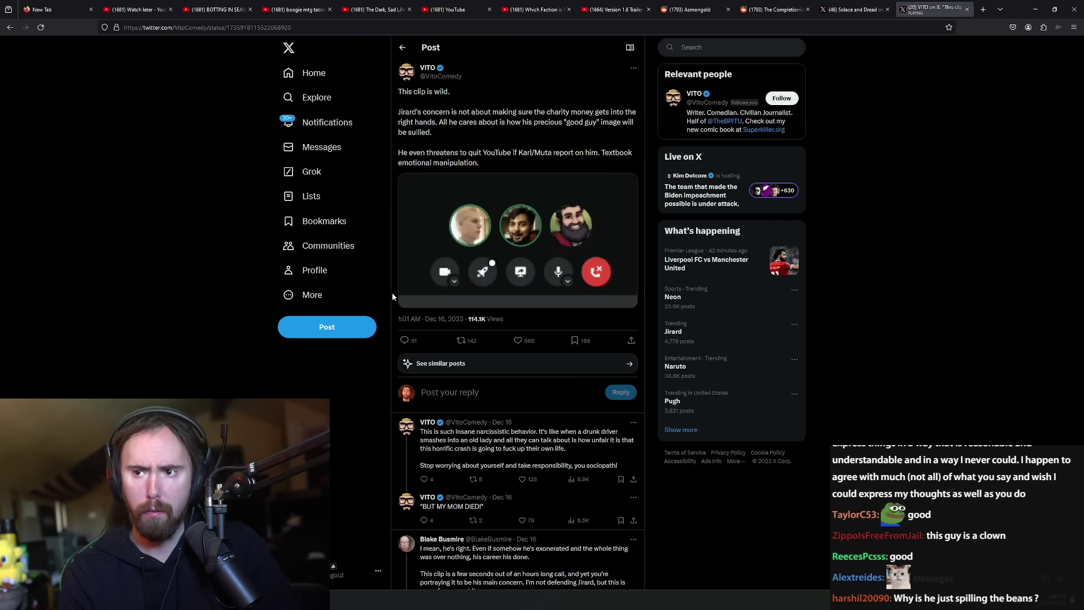
Step: Pause VITO's call clip at 0:03 of 0:32
left_click(409, 297)
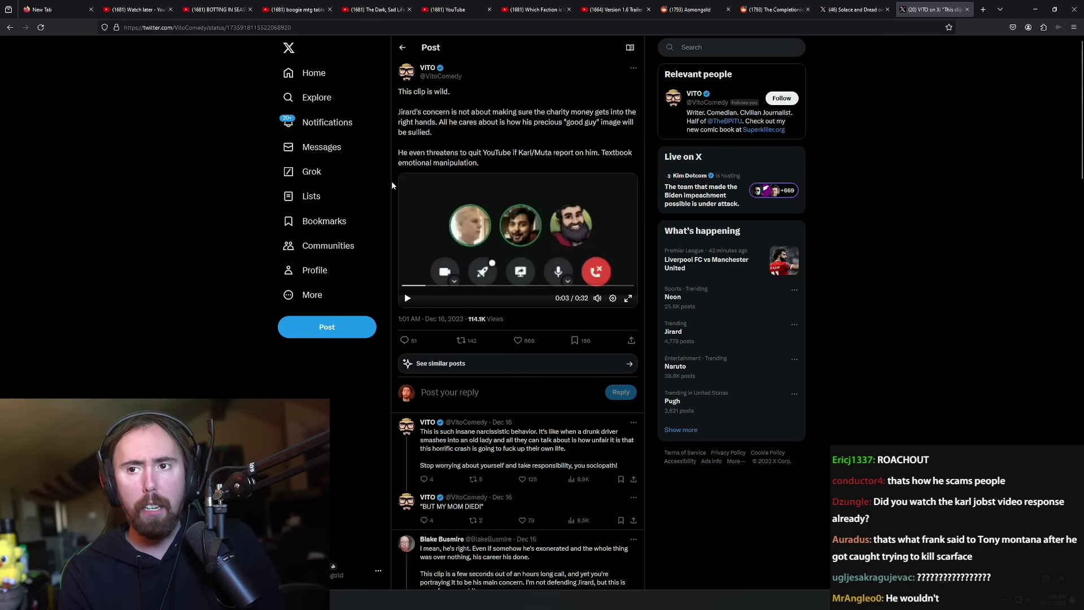
scroll(392, 181, "down", 1)
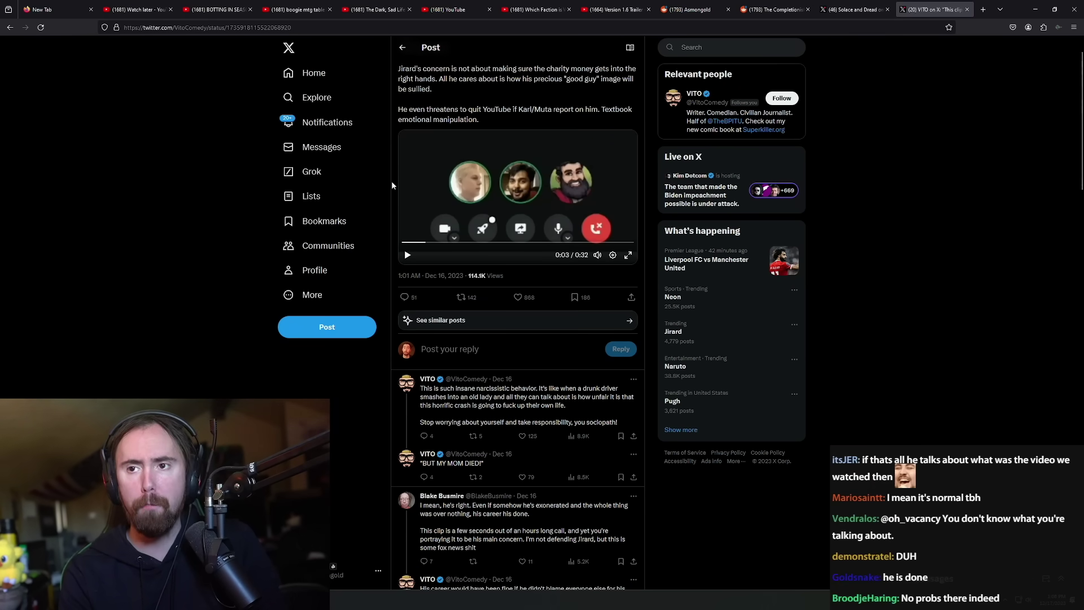
scroll(392, 181, "down", 1)
scroll(391, 180, "down", 1)
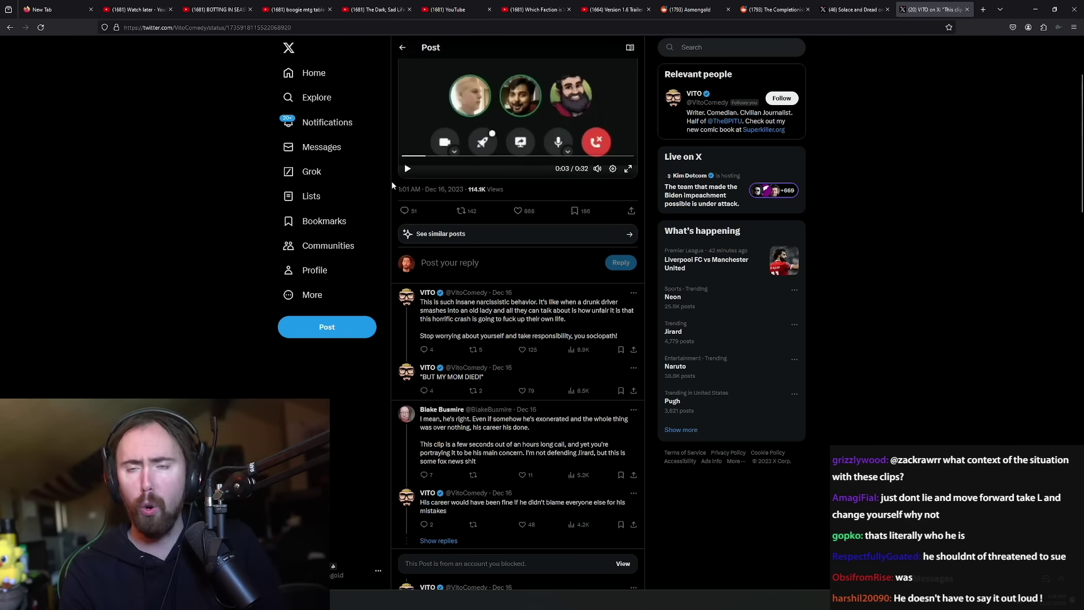
scroll(392, 180, "up", 3)
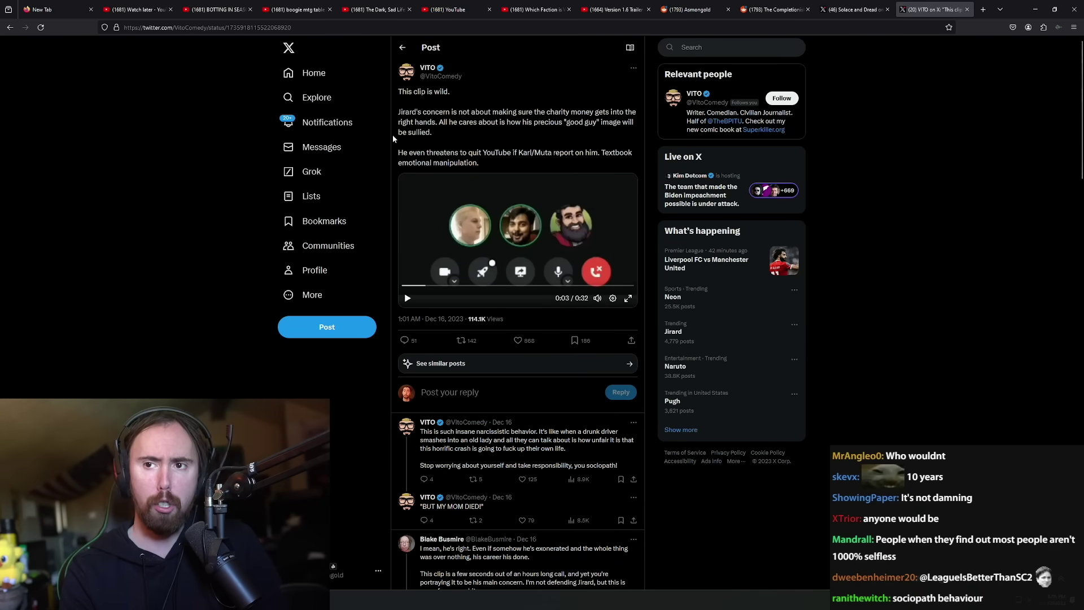
scroll(392, 128, "down", 1)
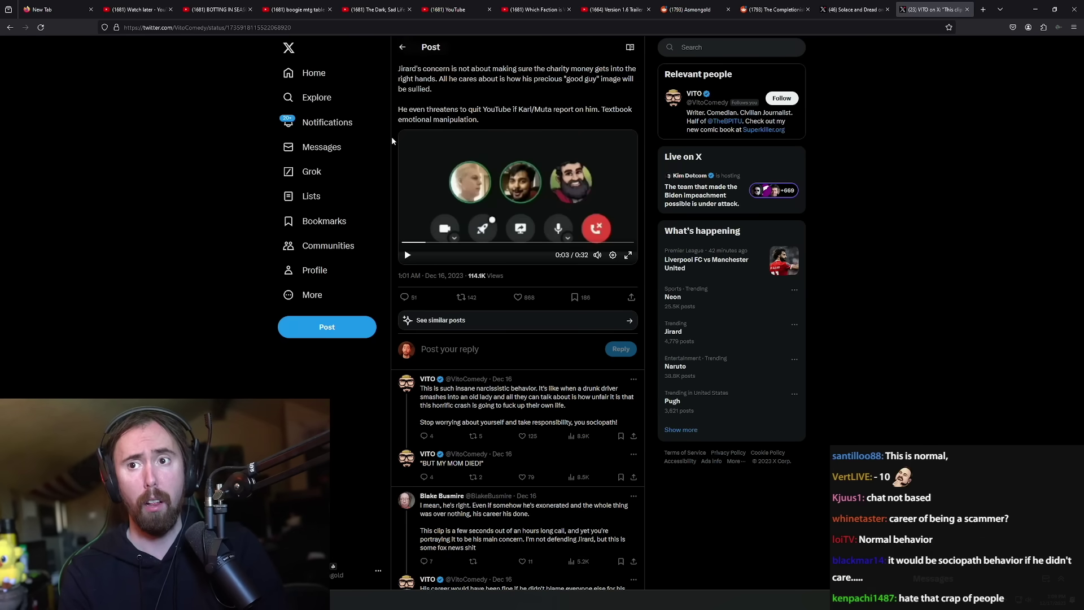
scroll(391, 136, "up", 1)
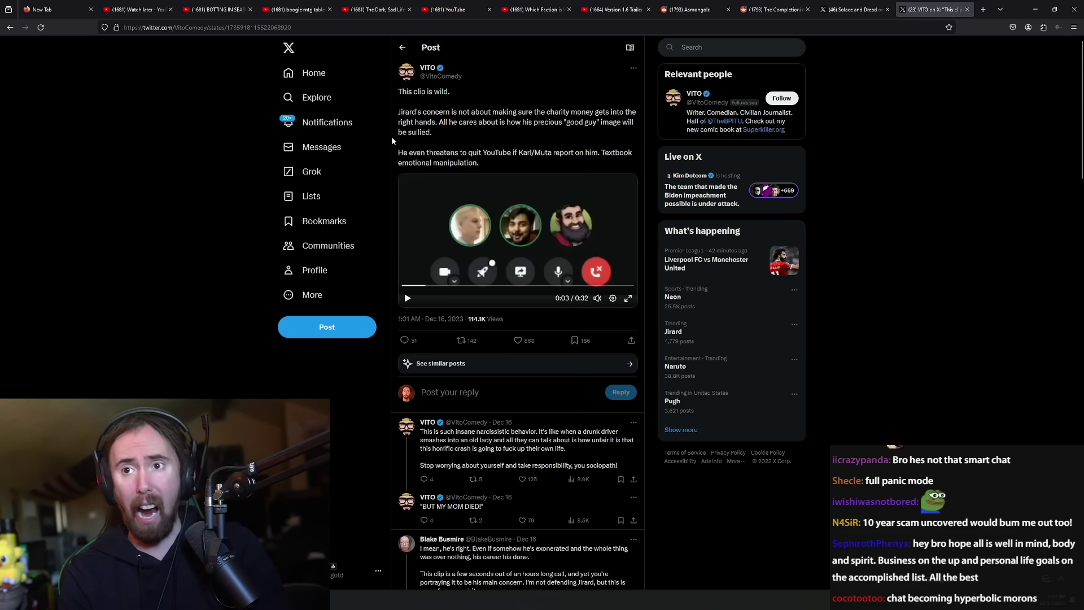
scroll(391, 137, "down", 2)
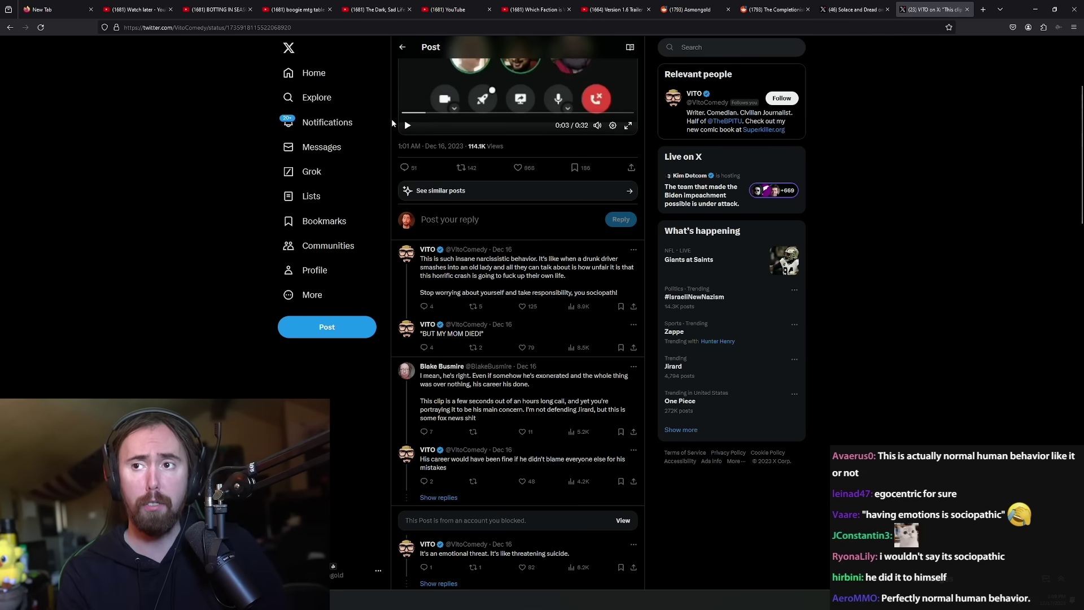
scroll(392, 119, "up", 2)
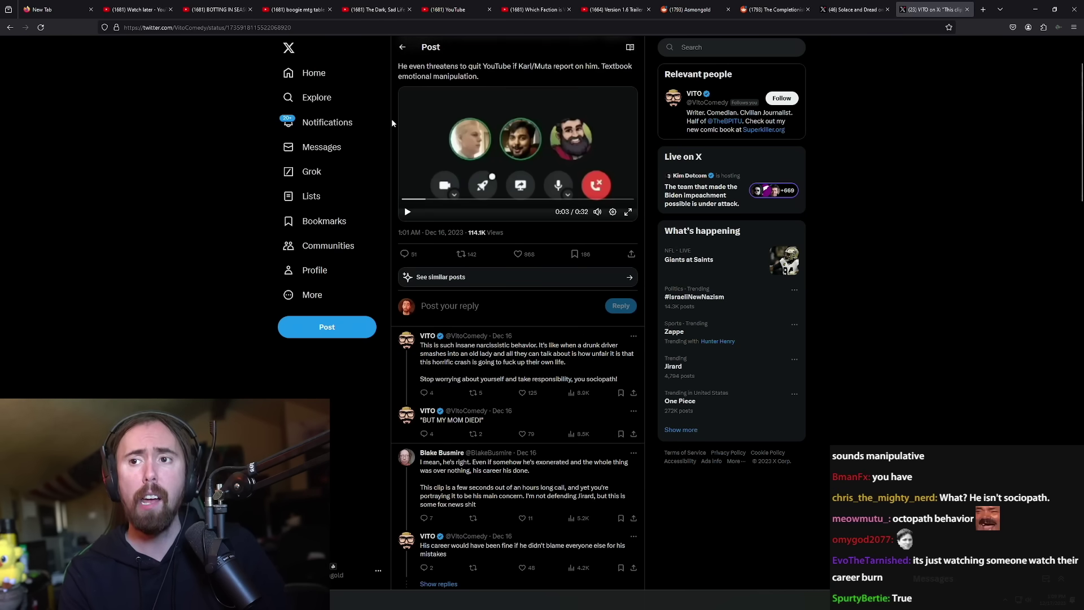
scroll(392, 123, "up", 1)
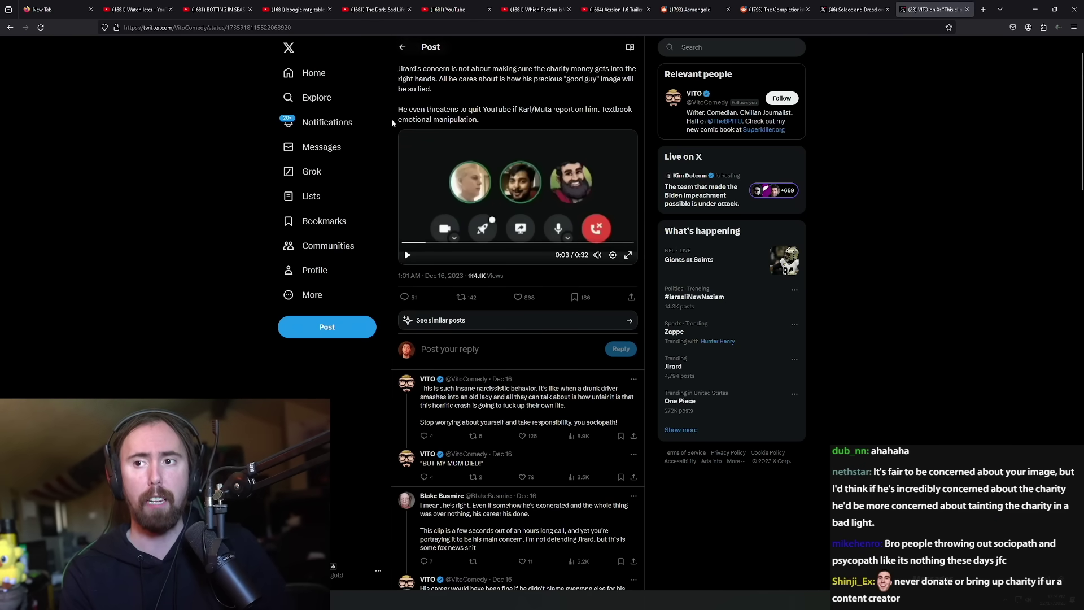
scroll(391, 122, "down", 1)
scroll(392, 123, "down", 1)
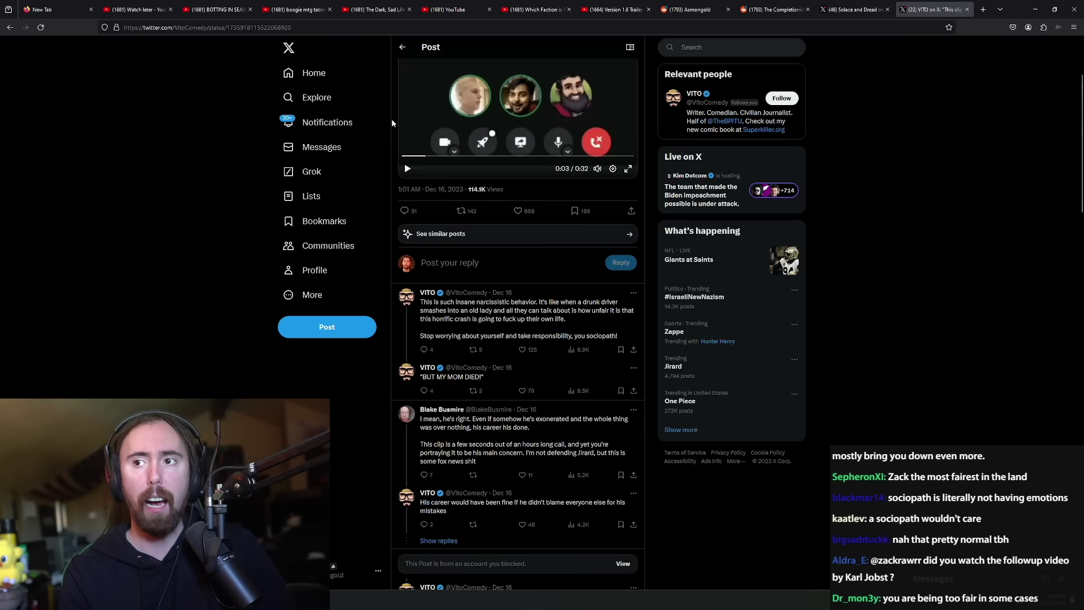
scroll(392, 123, "down", 1)
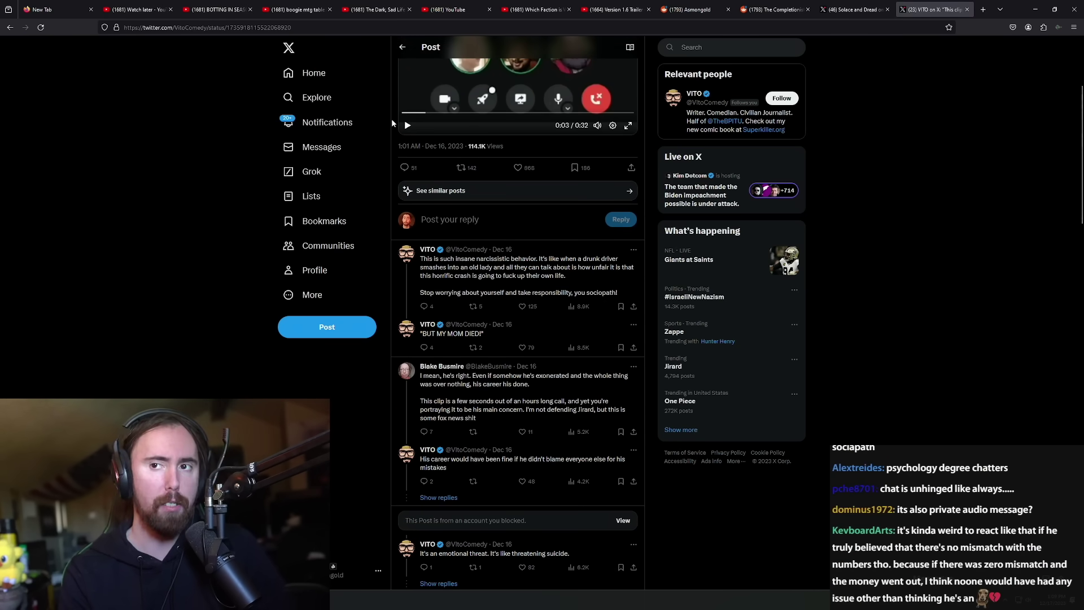
scroll(392, 119, "up", 2)
scroll(392, 119, "up", 1)
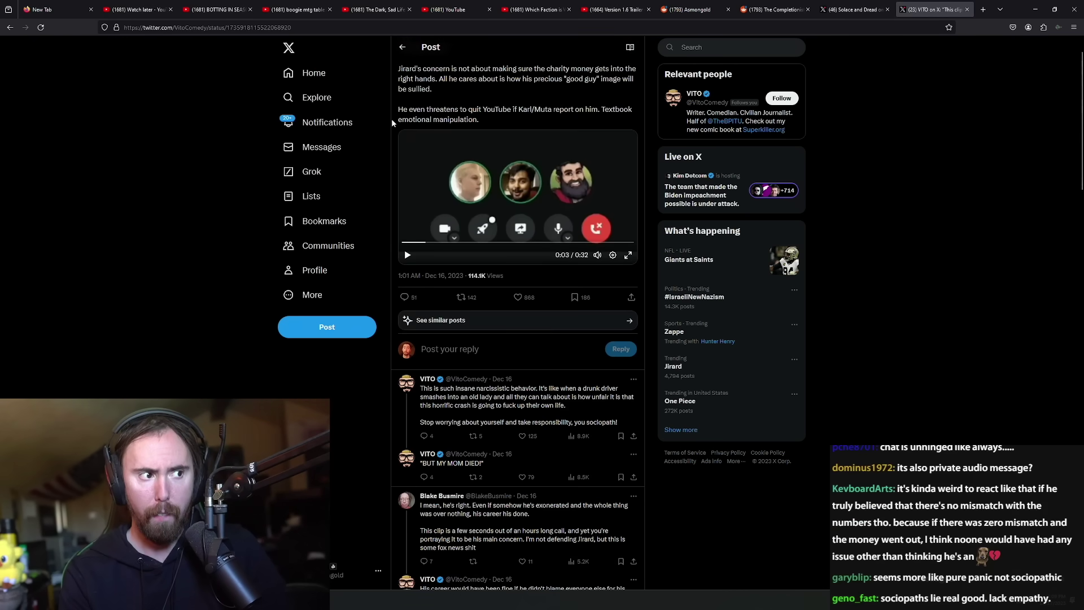
scroll(393, 120, "down", 1)
scroll(392, 121, "down", 1)
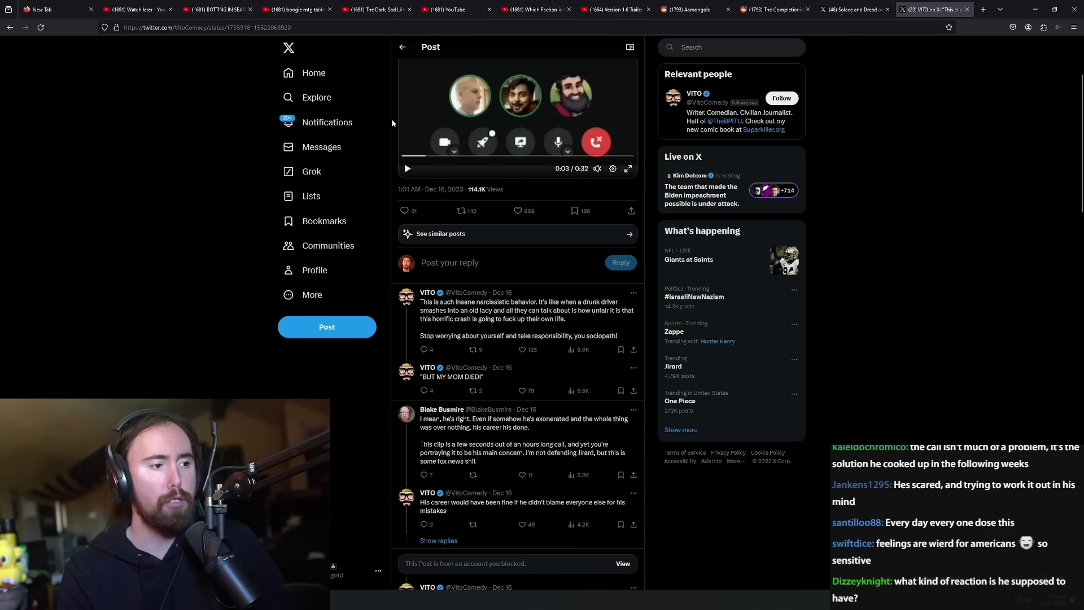
scroll(391, 119, "down", 1)
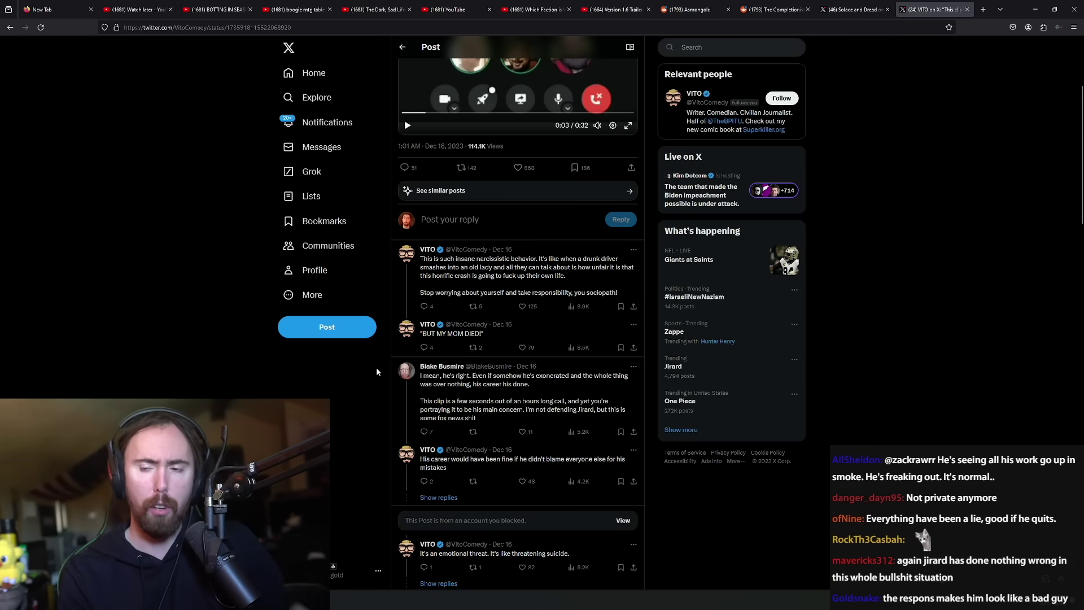
scroll(381, 371, "up", 1)
scroll(386, 376, "up", 2)
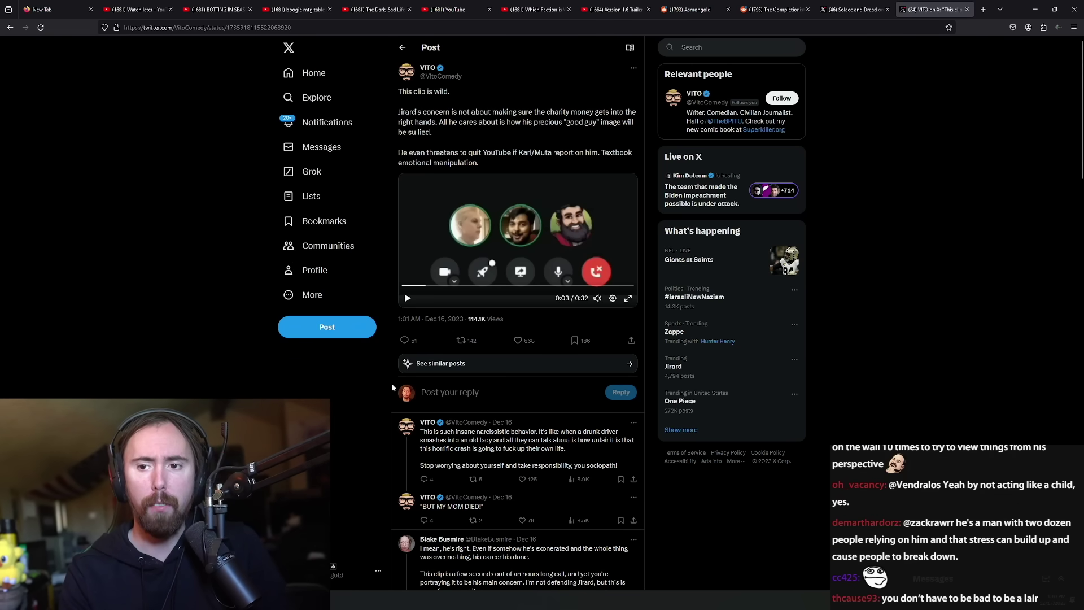
scroll(392, 386, "down", 2)
scroll(391, 387, "up", 1)
scroll(391, 388, "up", 1)
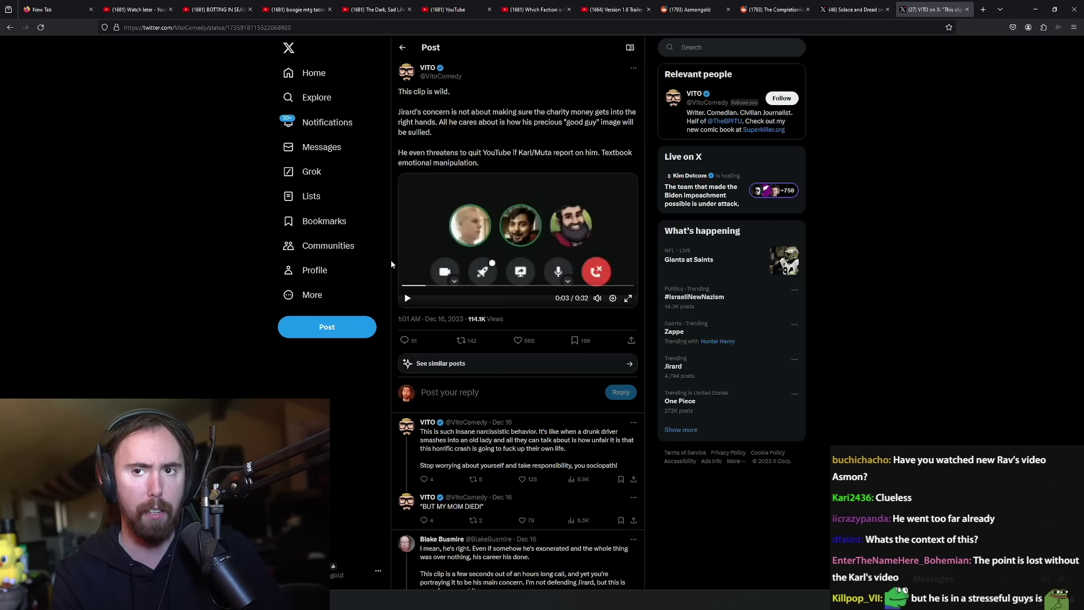
scroll(393, 263, "down", 3)
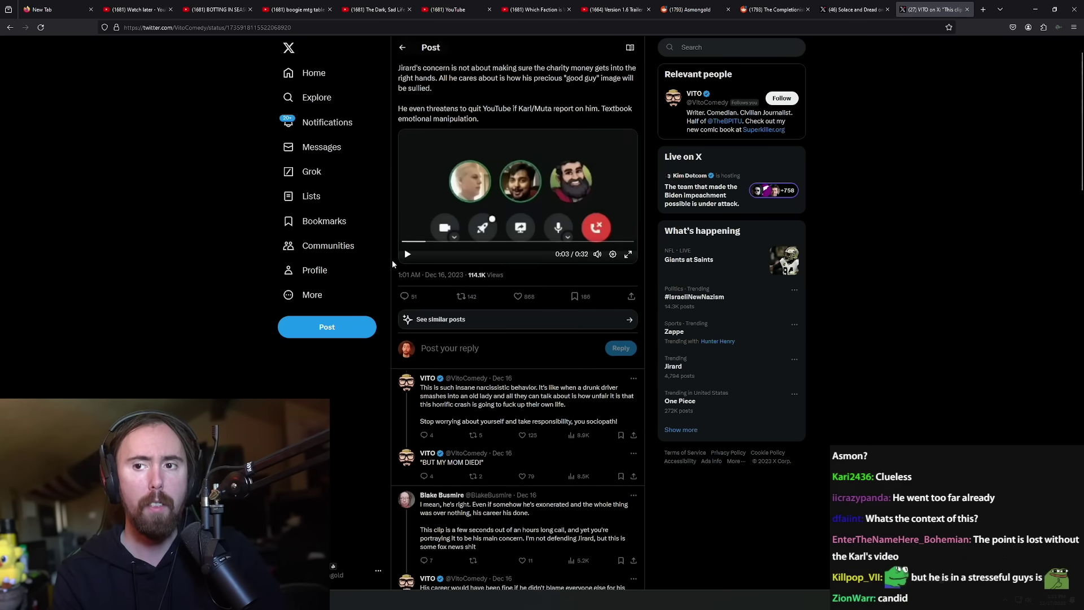
scroll(392, 263, "down", 1)
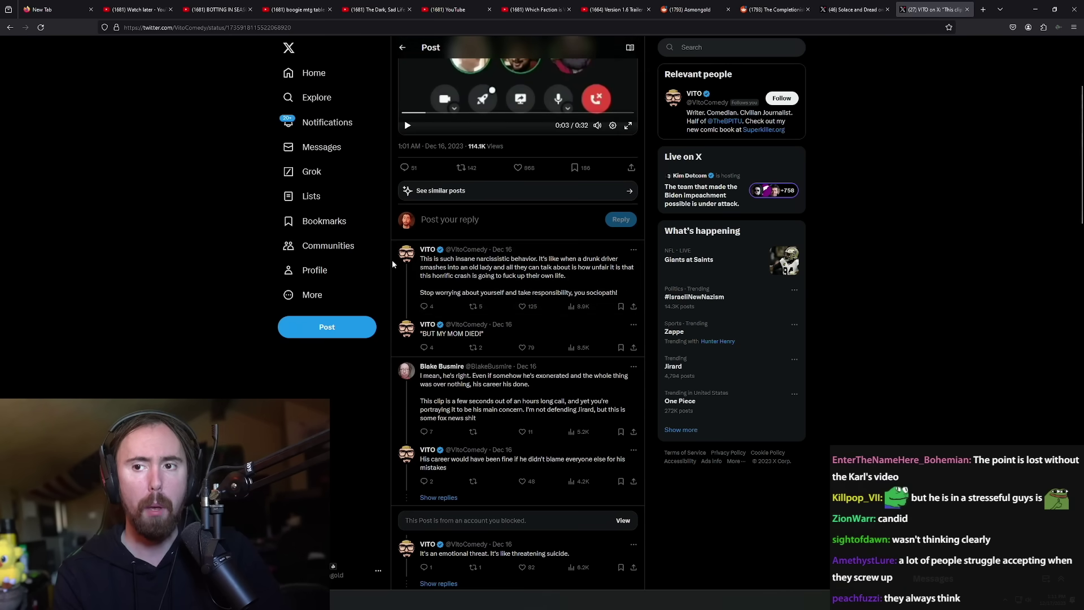
scroll(393, 263, "up", 1)
scroll(392, 264, "up", 1)
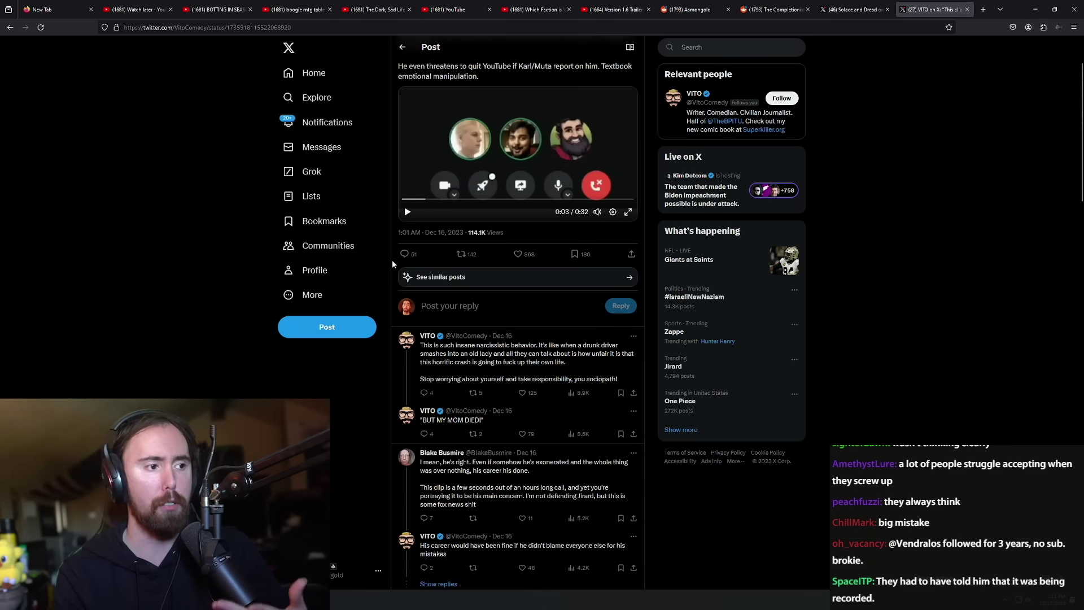
scroll(393, 264, "up", 1)
scroll(393, 265, "up", 1)
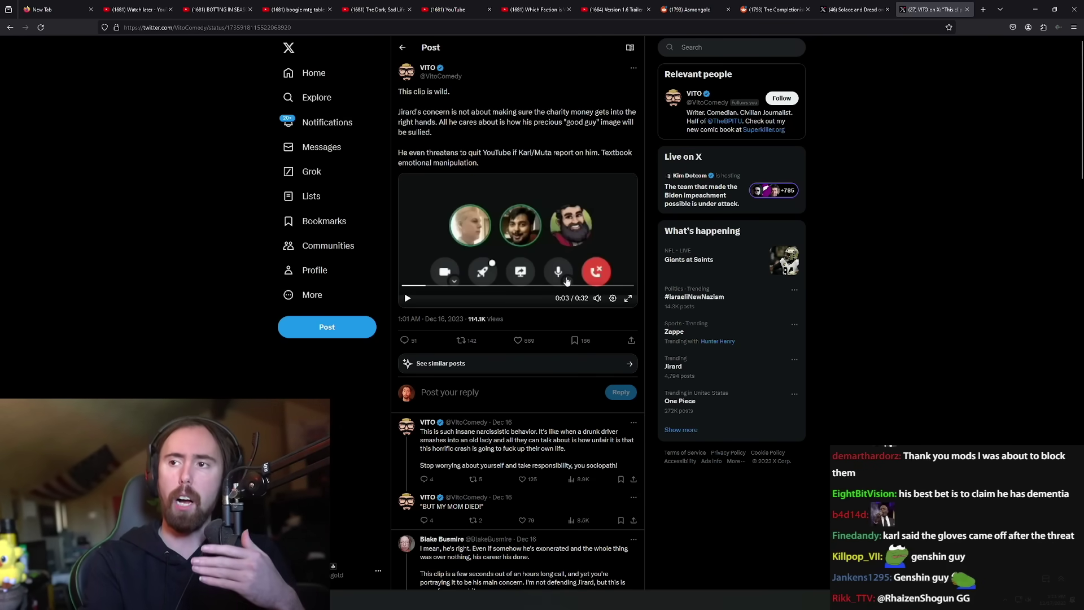
Step: Watch Solace and Dread's call clip on X, then go back to the Reddit Completionist post
left_click(771, 9)
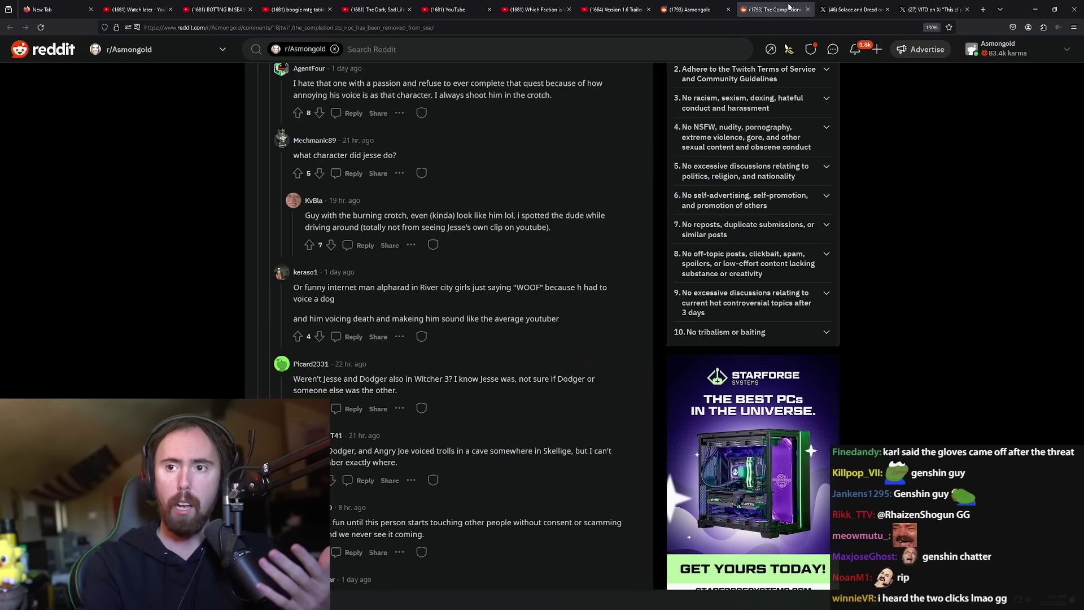
scroll(579, 195, "up", 10)
scroll(591, 207, "down", 1)
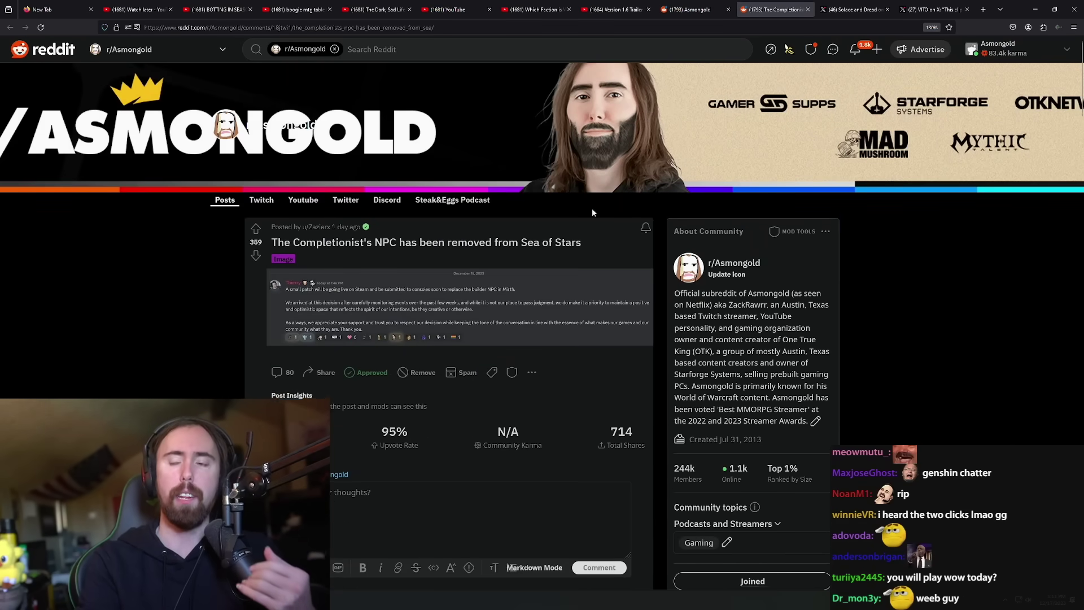
left_click(851, 10)
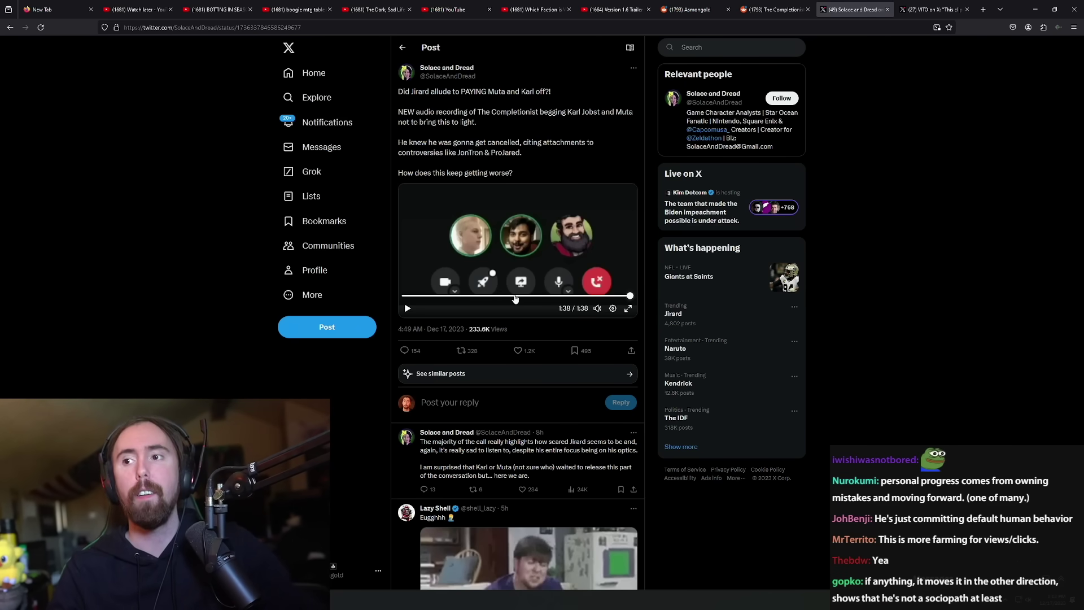
key("ctrl+Page_Up")
scroll(411, 255, "up", 2)
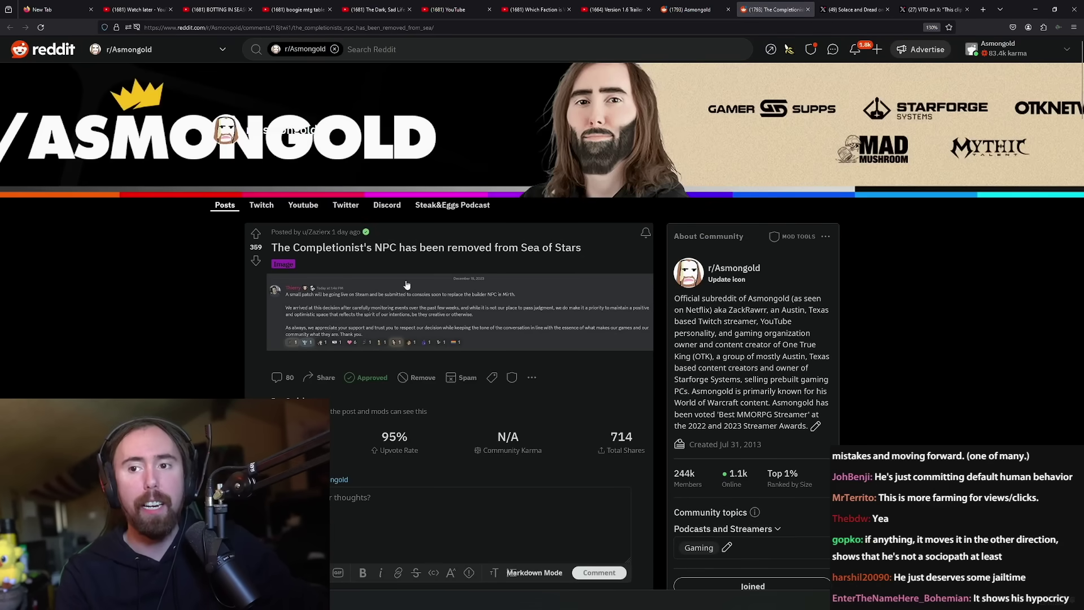
scroll(425, 248, "down", 2)
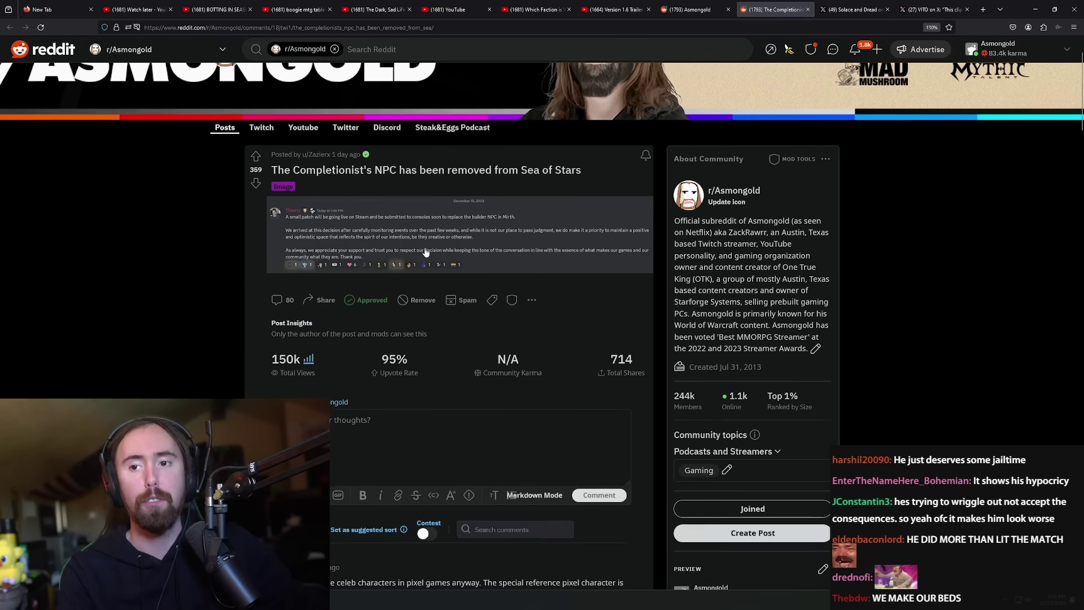
scroll(424, 248, "down", 2)
scroll(425, 248, "down", 2)
scroll(424, 248, "up", 2)
scroll(425, 247, "up", 3)
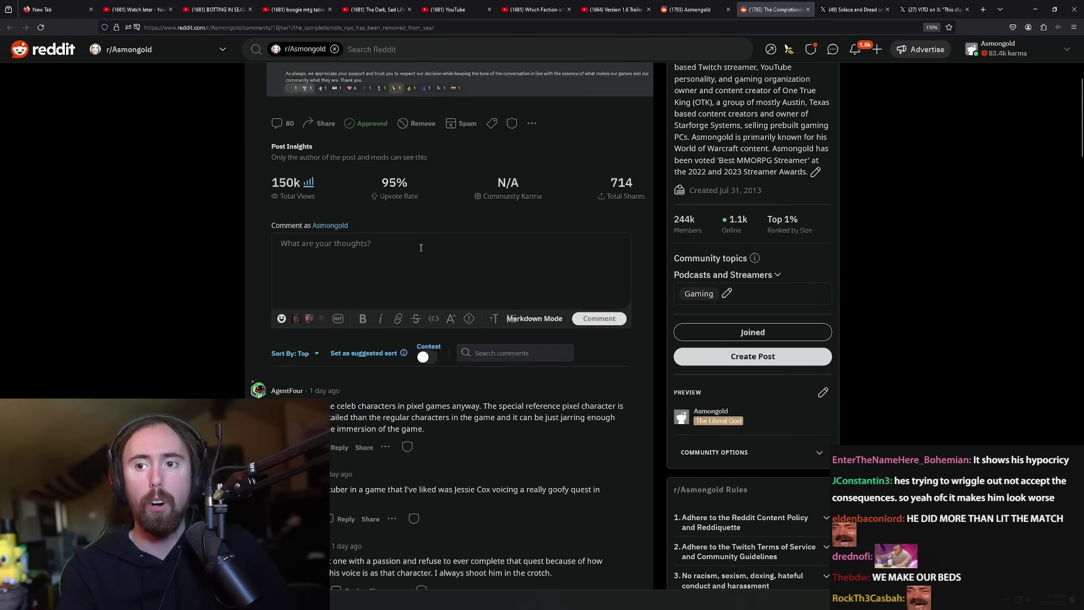
scroll(422, 247, "up", 3)
scroll(420, 245, "up", 3)
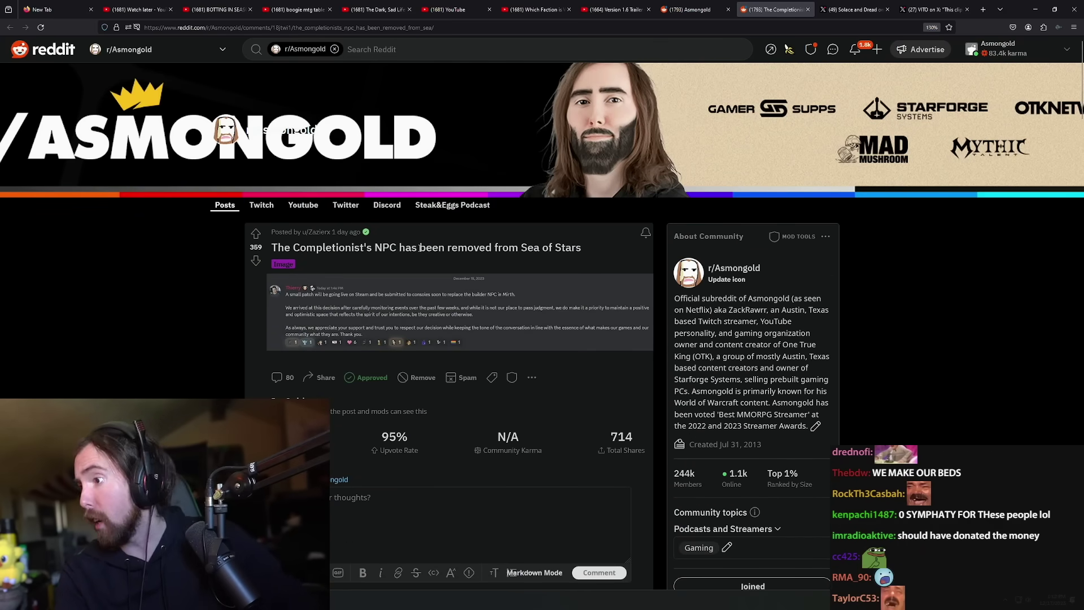
scroll(402, 246, "down", 2)
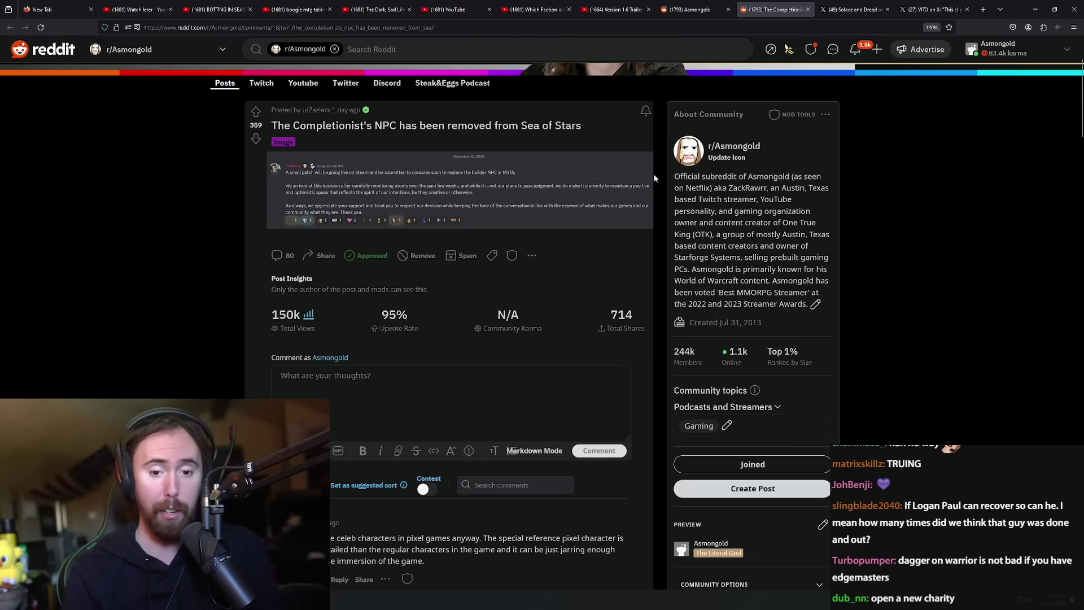
Step: Switch from the Completionist post to the '(1793) Asmongold' subreddit feed
left_click(685, 10)
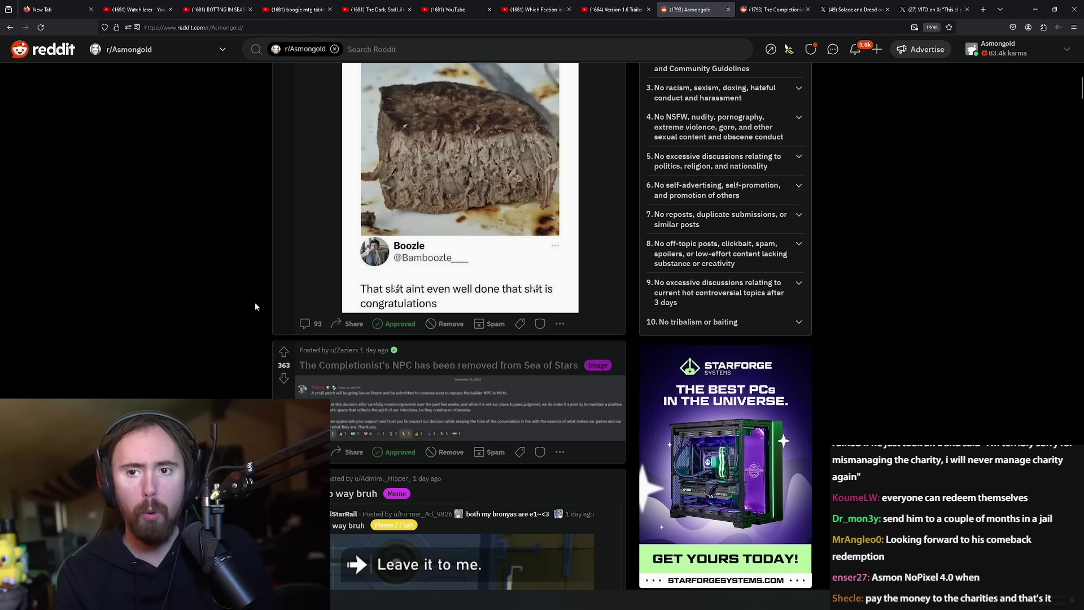
scroll(262, 305, "down", 1)
scroll(262, 305, "up", 1)
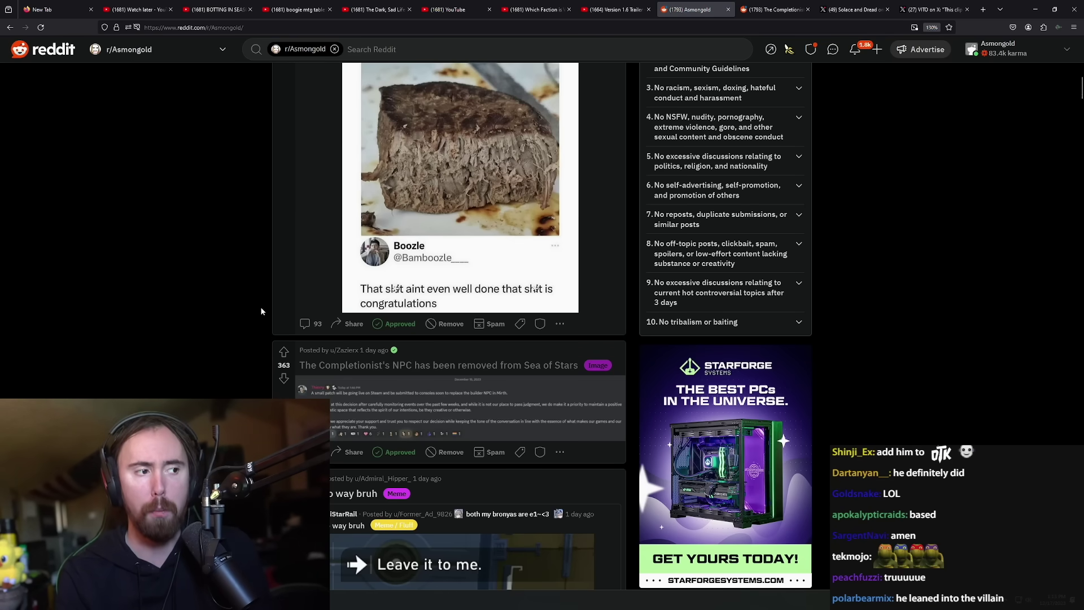
scroll(264, 309, "down", 1)
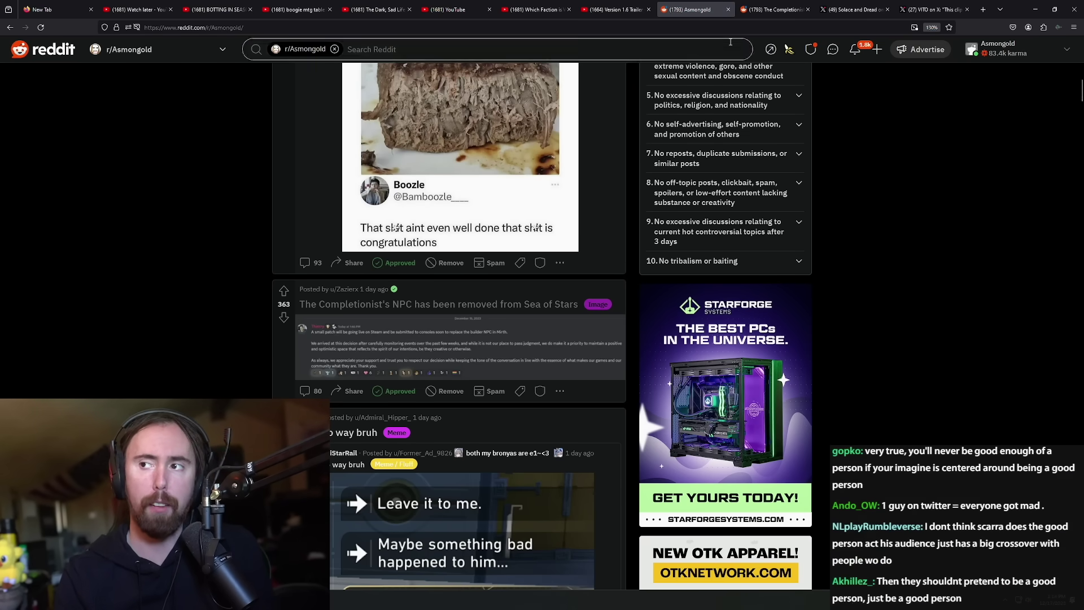
Step: Glance at VITO's clip post, then settle on Solace and Dread's Muta and Karl post
left_click(856, 9)
left_click(932, 9)
left_click(873, 8)
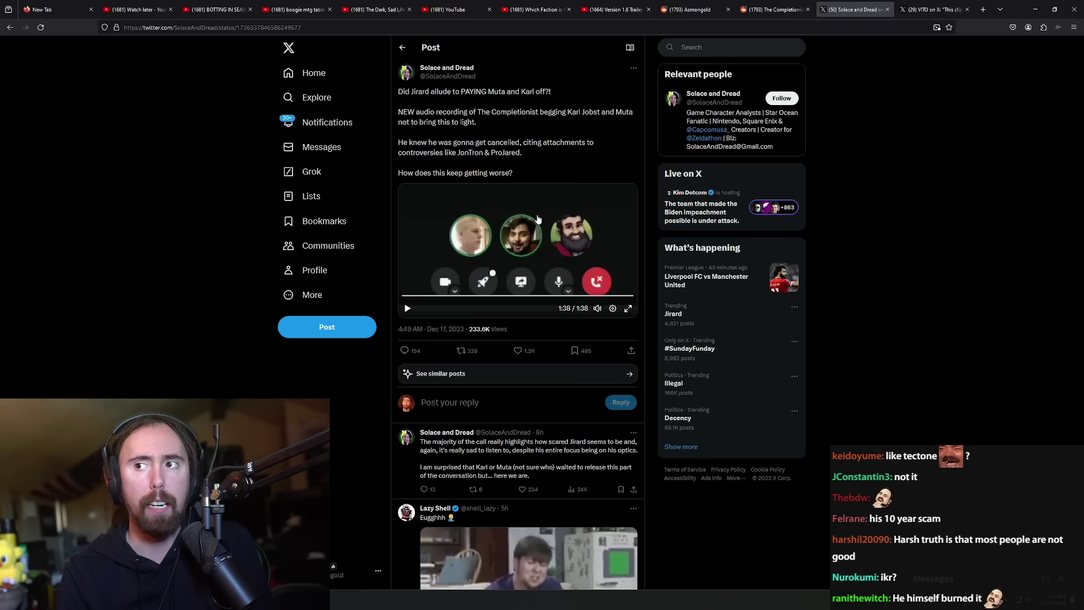
Step: Try switching from Solace and Dread's post back toward the r/Asmongold Reddit tab
key("ctrl+Page_Up")
key("ctrl+Page_Up")
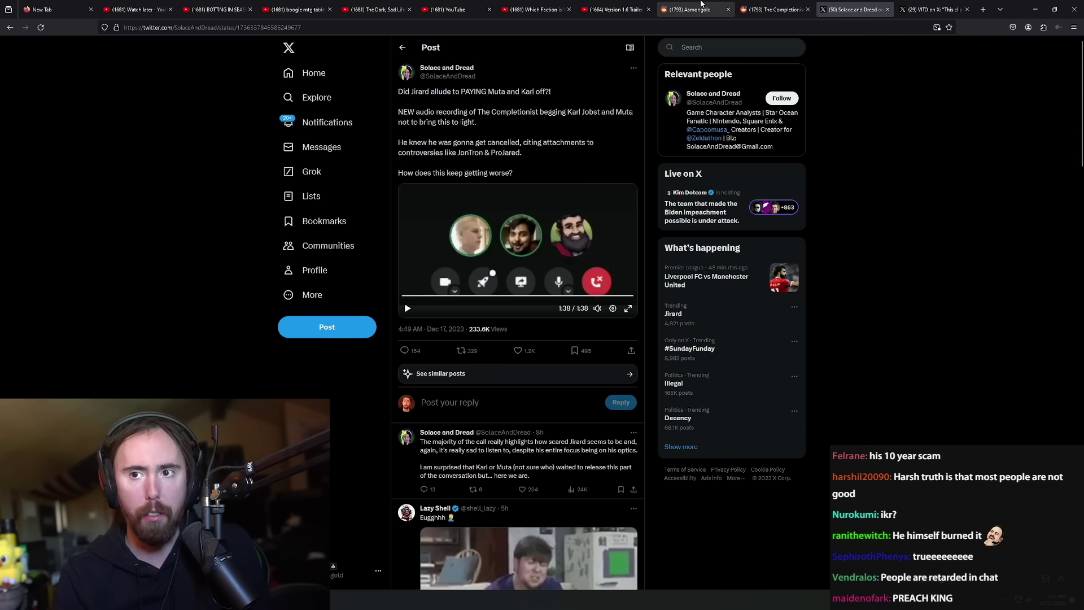